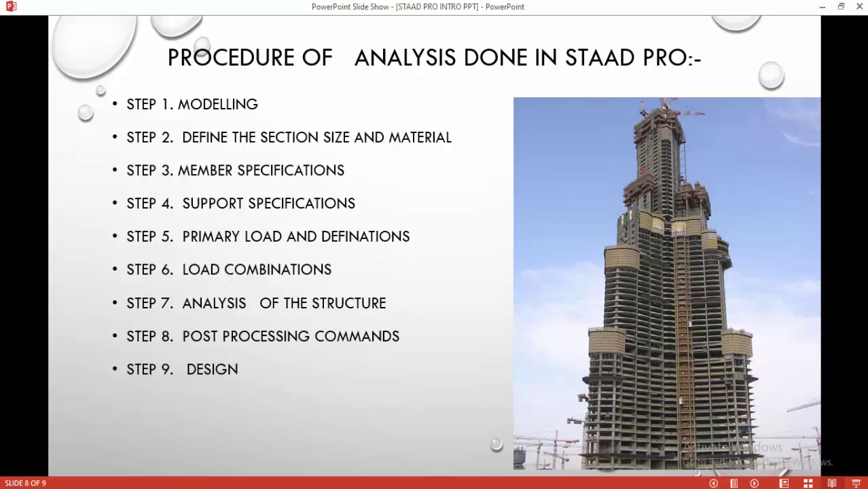
# - Advance the slide show from slide 8 to slide 9, Methods of Modelling
pyautogui.press('Right')
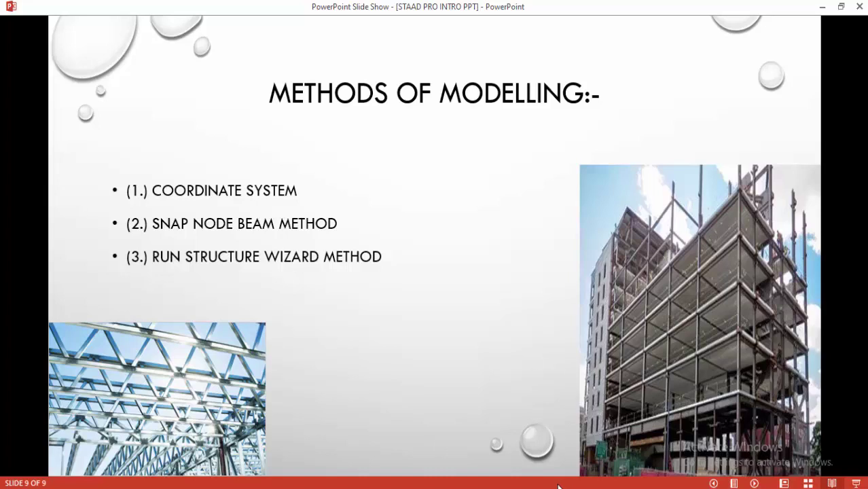
# - Leave the slide show for the plane frame exercise PDF, then bring up the STAAD.Pro V8i start page
pyautogui.hotkey('alt', 'Tab')
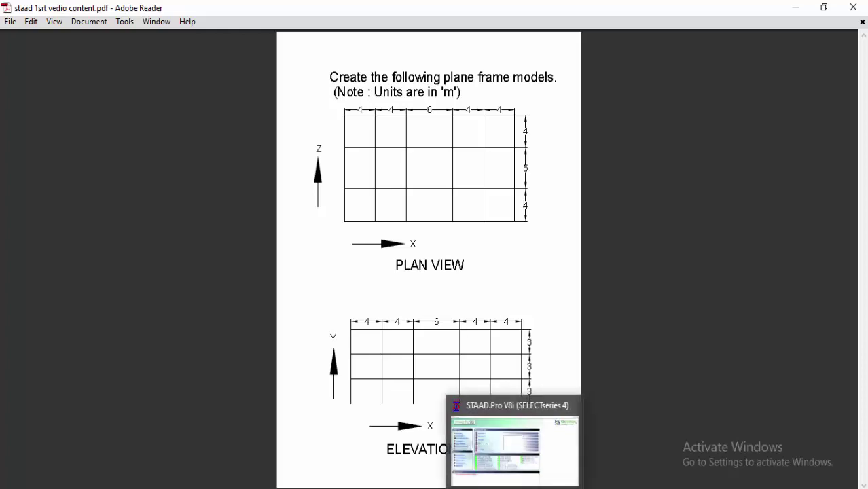
pyautogui.click(523, 449)
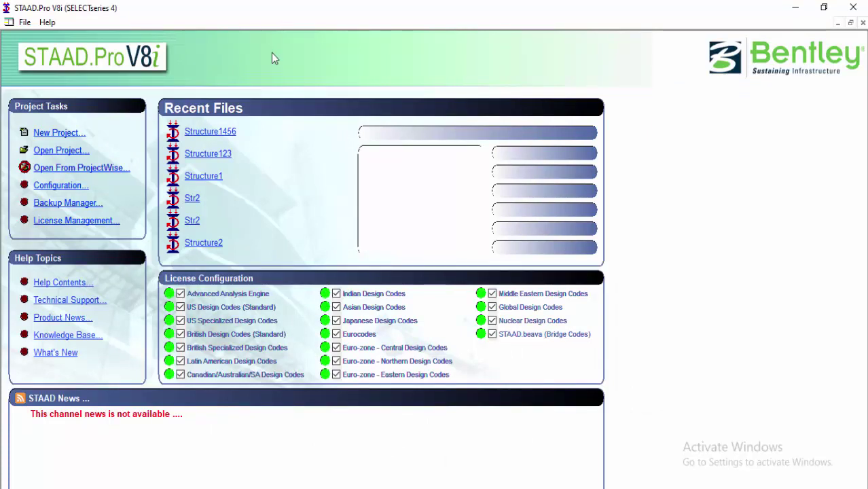
# - Start a new STAAD.Pro project, replacing the file name with frame1
pyautogui.click(63, 134)
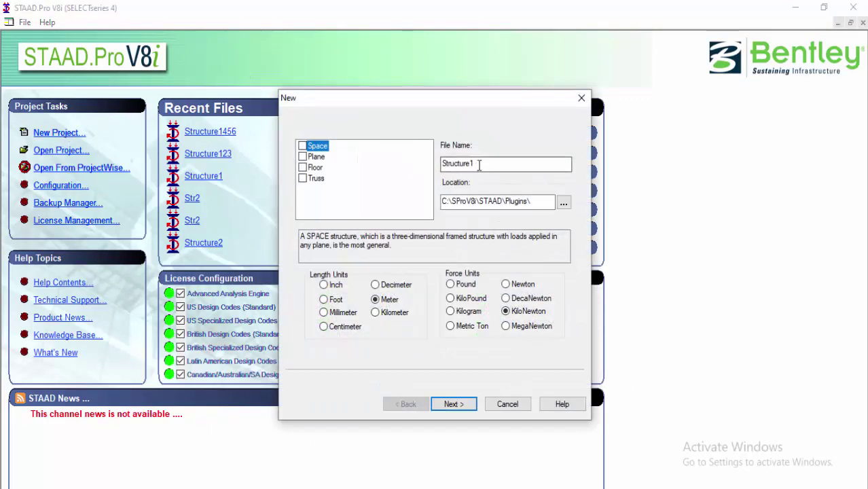
pyautogui.click(482, 164)
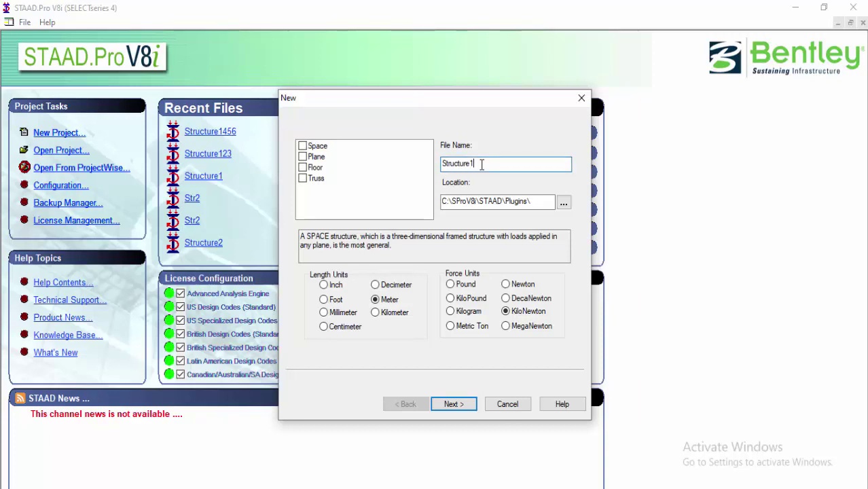
pyautogui.moveTo(481, 163); pyautogui.dragTo(377, 169)
pyautogui.write('frame1')
# - Choose Open Structure Wizard instead of Add Beam and finish the frame1 project setup
pyautogui.click(443, 404)
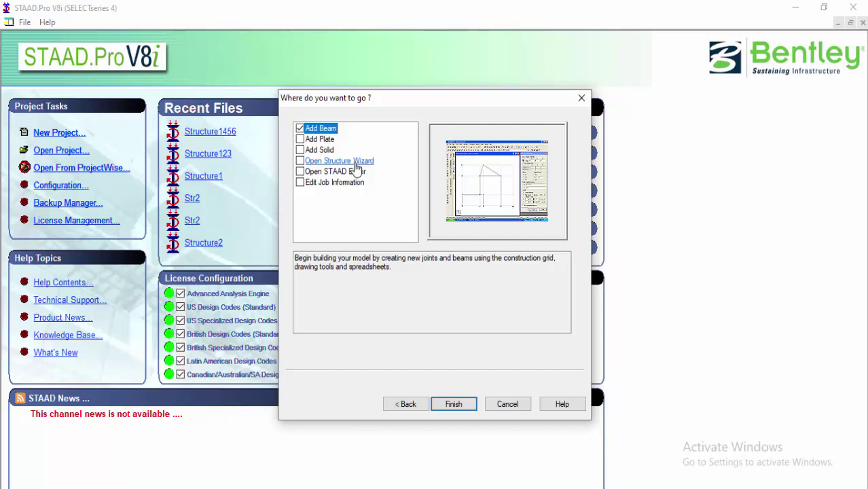
pyautogui.click(355, 163)
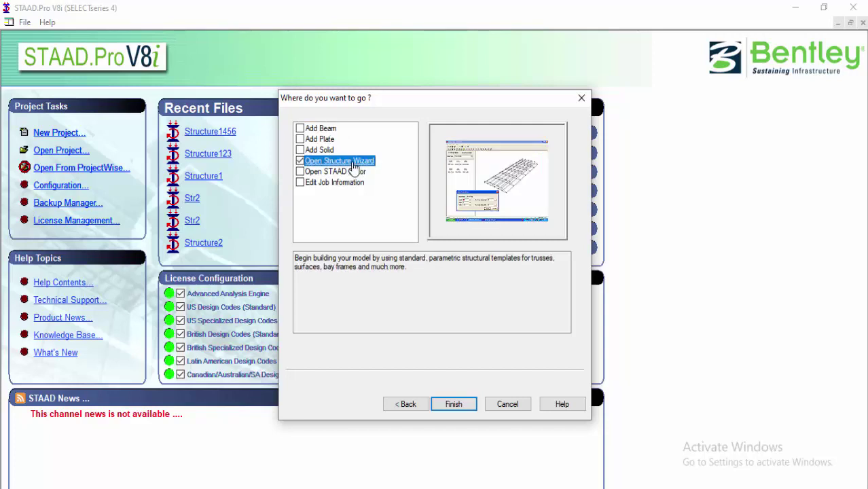
pyautogui.click(465, 409)
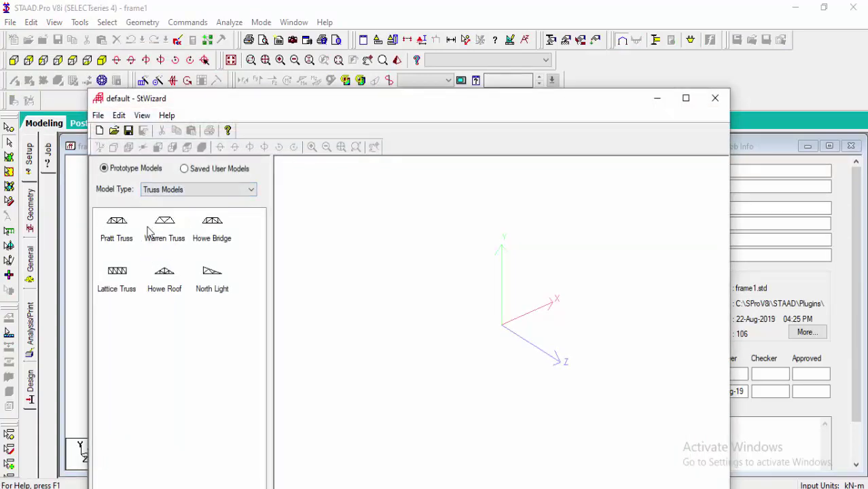
# - Switch the wizard's model type to Frame Models and open the Bay Frame parameters
pyautogui.click(119, 244)
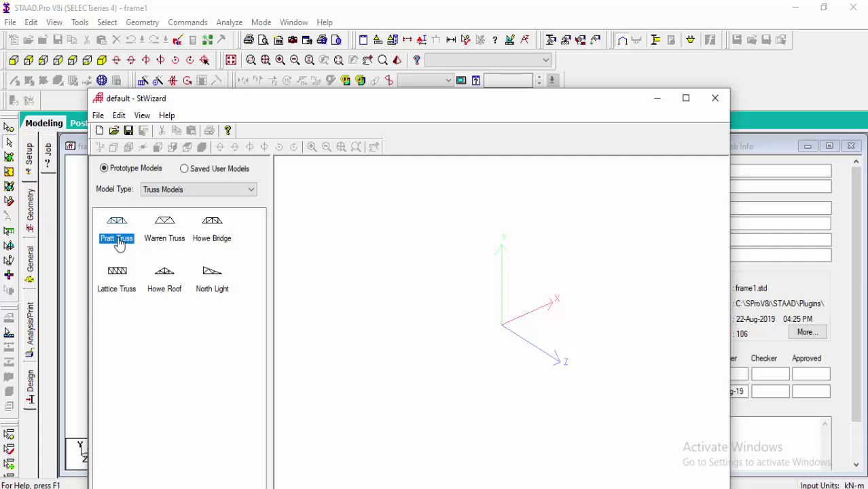
pyautogui.click(251, 193)
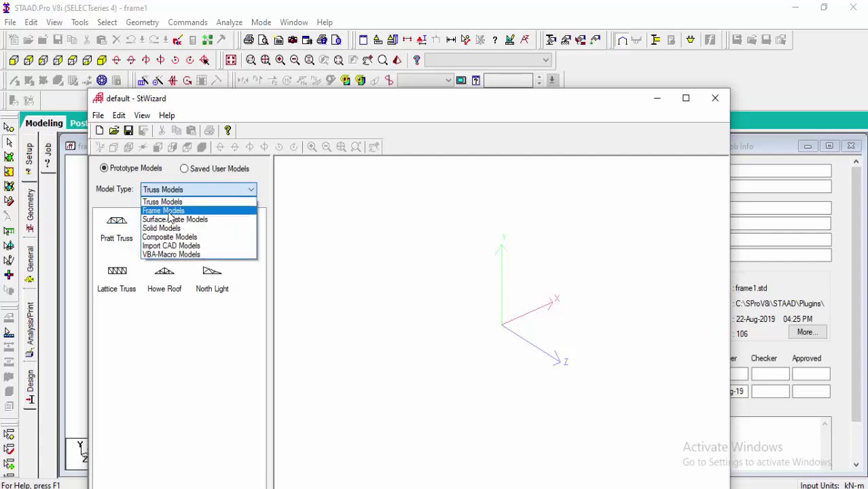
pyautogui.click(186, 206)
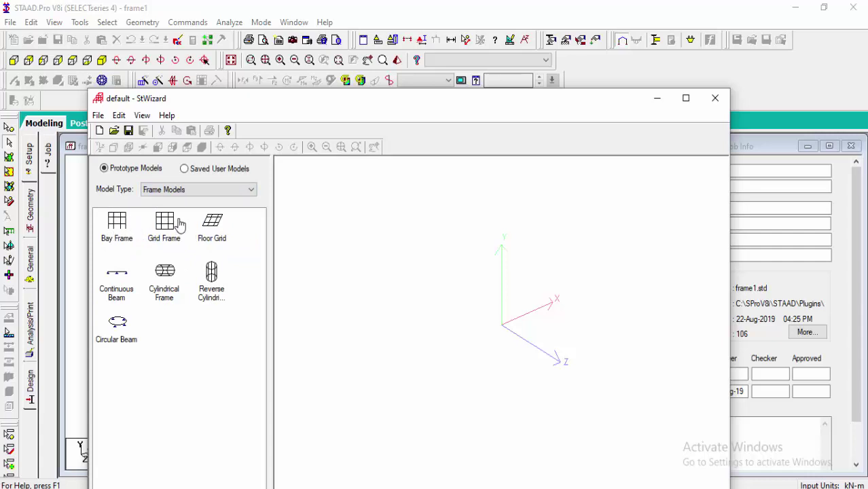
pyautogui.click(224, 246)
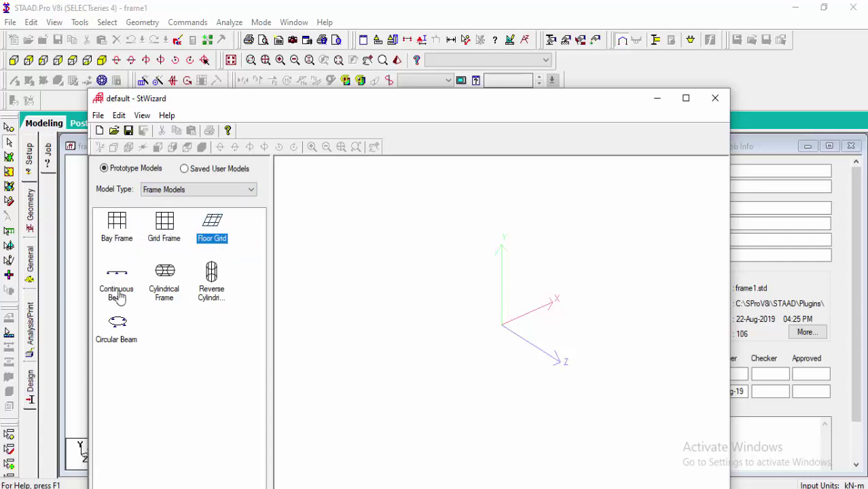
pyautogui.doubleClick(119, 229)
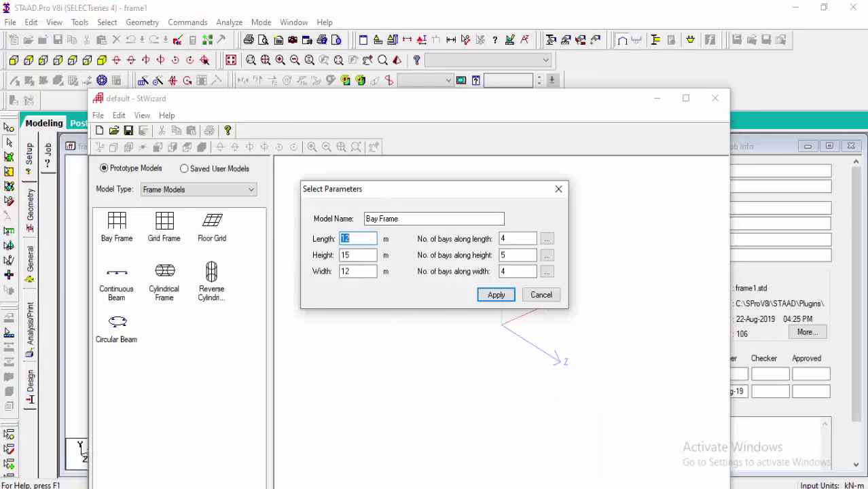
# - Move the Bay Frame parameters aside and bring the exercise PDF into view
pyautogui.hotkey('alt', 'Tab')
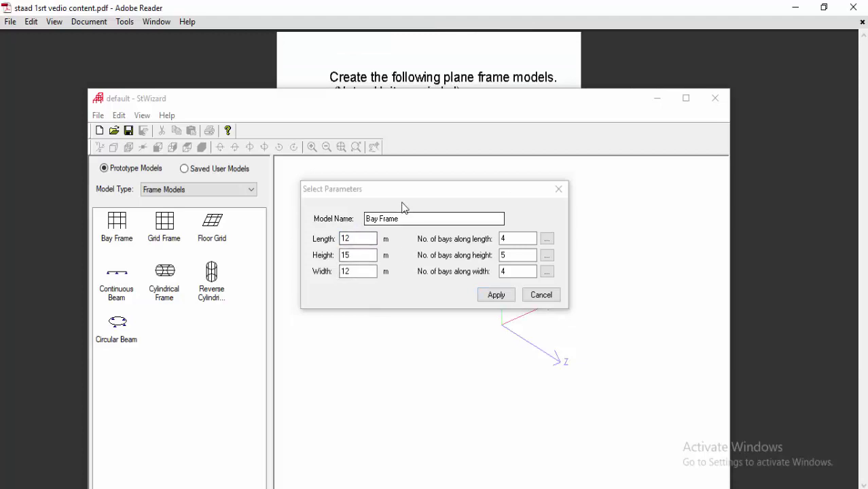
pyautogui.moveTo(475, 204)
pyautogui.mouseDown()
pyautogui.moveTo(672, 159)
pyautogui.moveTo(659, 286)
pyautogui.mouseUp()
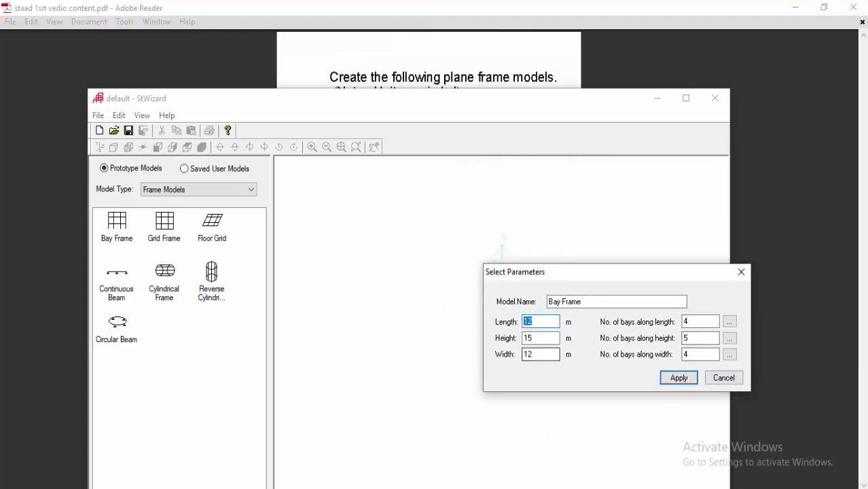
pyautogui.click(412, 59)
pyautogui.doubleClick(411, 59)
pyautogui.click(602, 58)
# - Cancel the Bay Frame parameters and minimise the wizard to show the full drawing
pyautogui.click(651, 104)
pyautogui.click(723, 378)
pyautogui.click(661, 102)
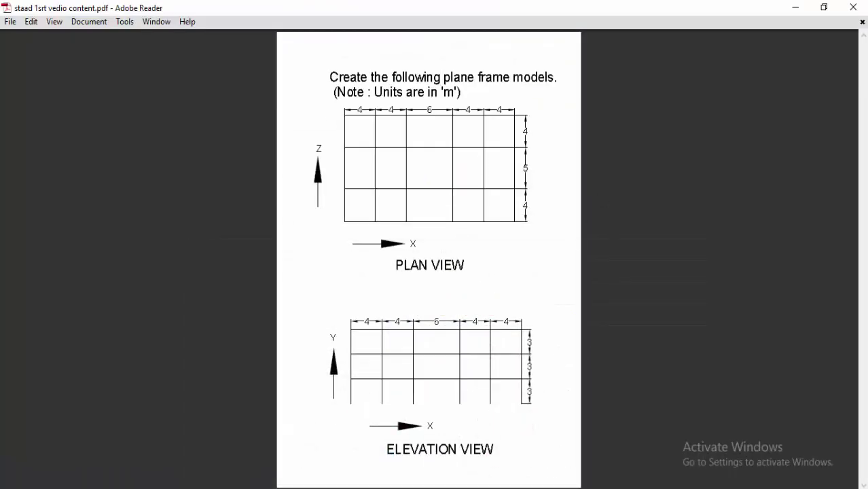
# - Back in frame1, cancel the reopened Bay Frame parameters and close the structure wizard
pyautogui.hotkey('alt', 'Tab')
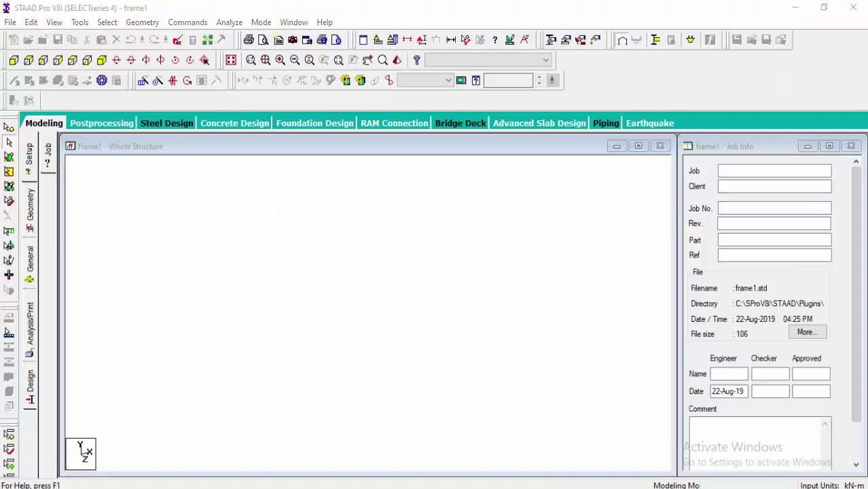
pyautogui.doubleClick(117, 231)
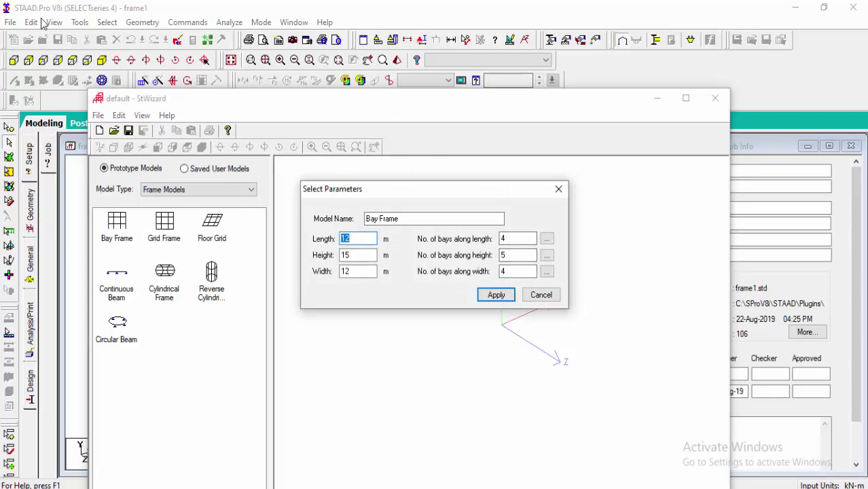
pyautogui.click(542, 295)
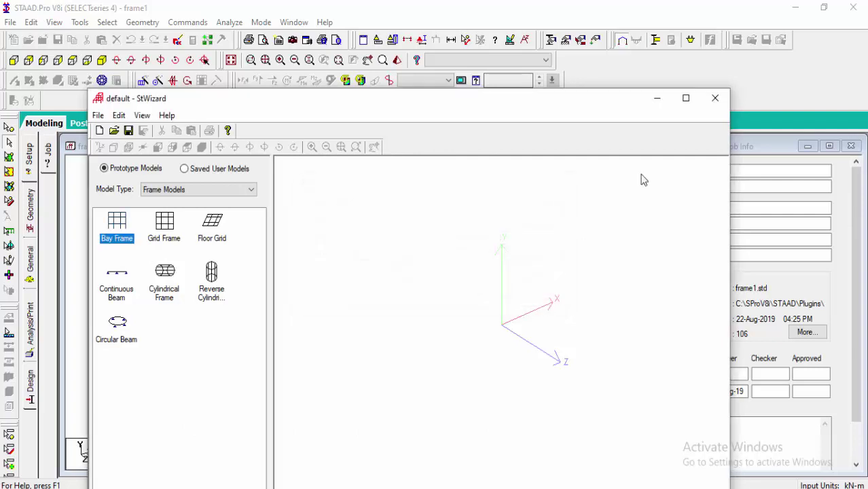
pyautogui.click(716, 98)
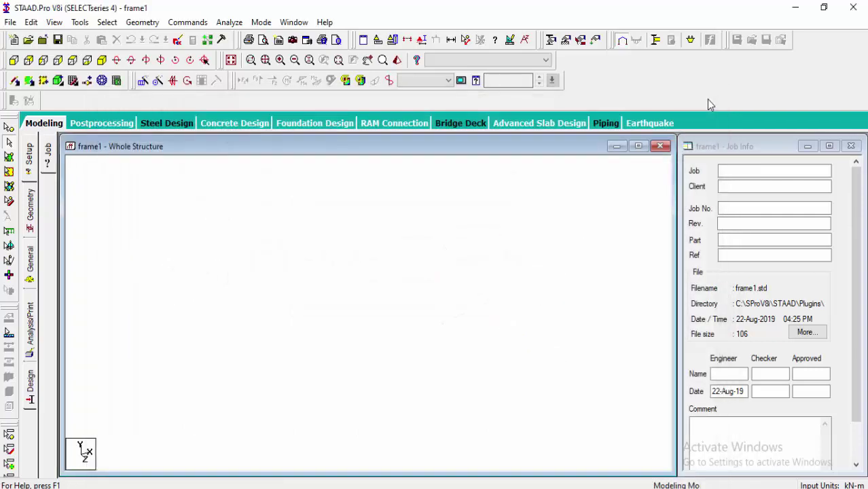
# - Relaunch the Structure Wizard from the Geometry menu and list Surface/Plate prototype models
pyautogui.click(143, 22)
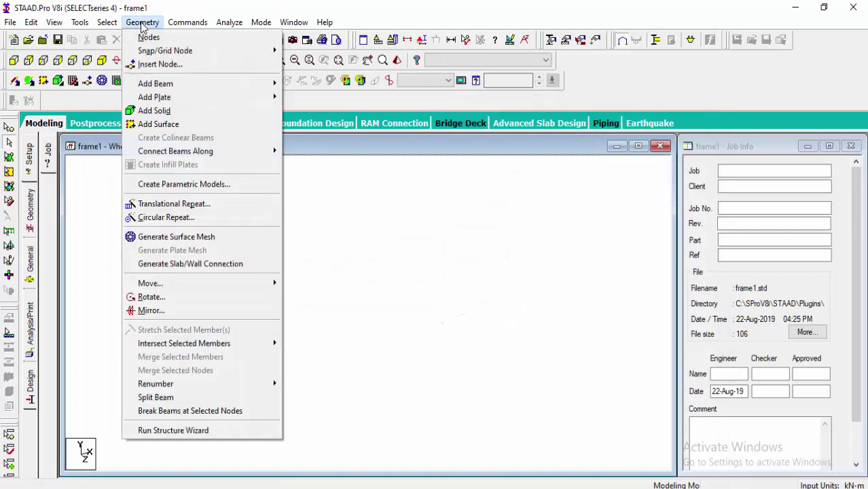
pyautogui.click(166, 433)
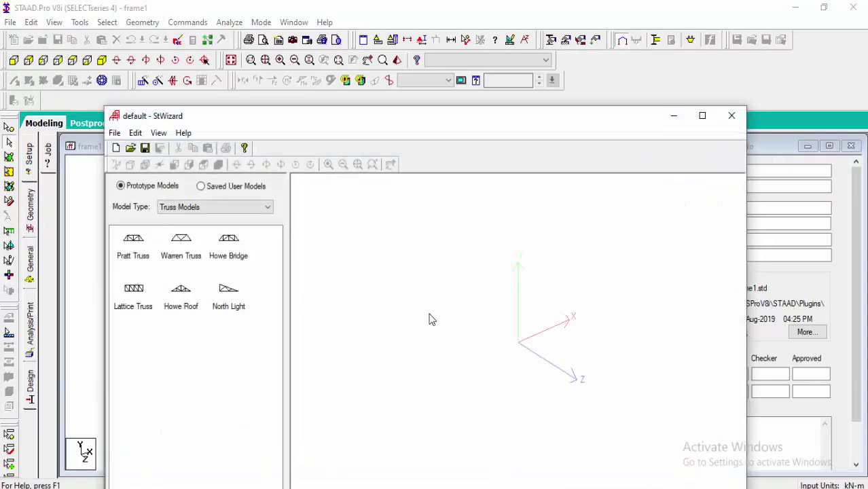
pyautogui.moveTo(378, 114); pyautogui.dragTo(380, 47)
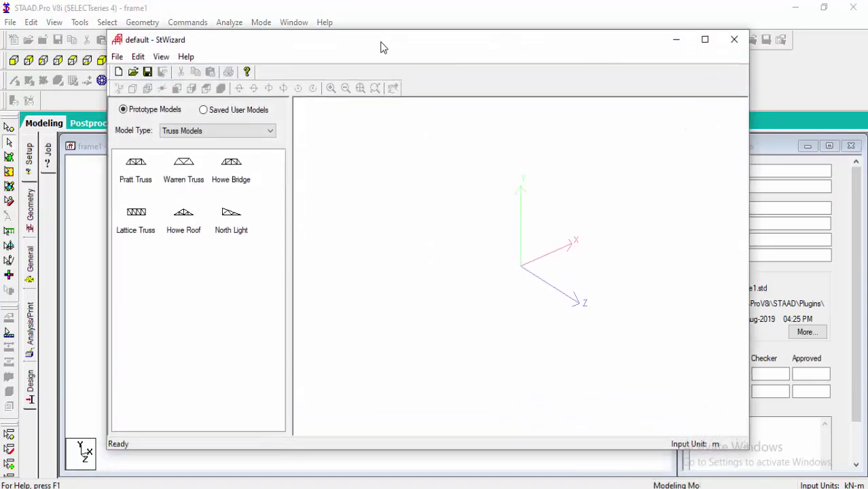
pyautogui.click(269, 131)
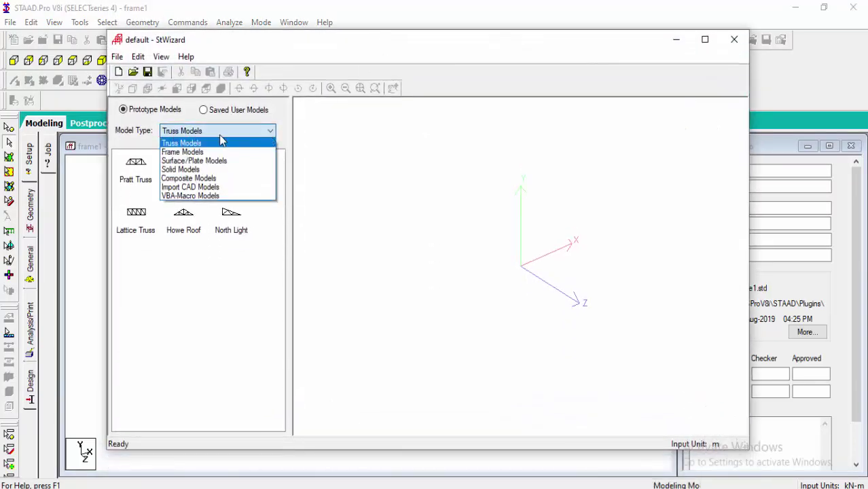
pyautogui.click(191, 161)
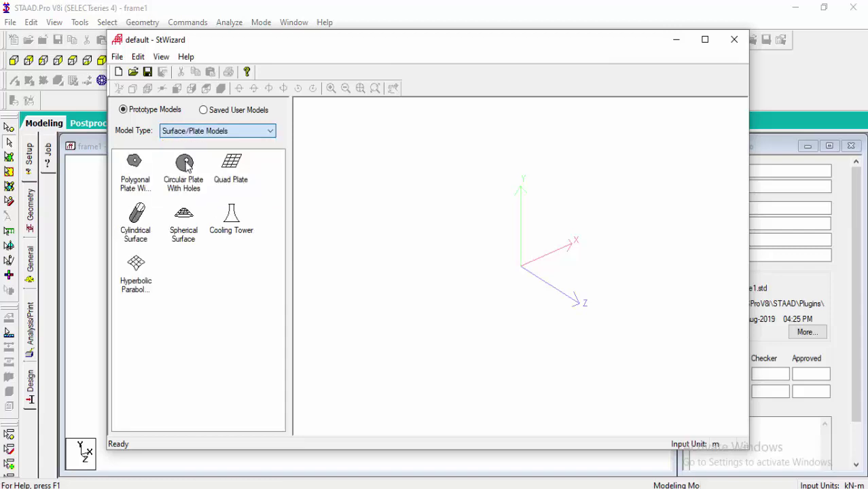
# - Generate Cooling Tower and Cylindrical Surface meshes, cancelling the Spherical Surface parameters
pyautogui.doubleClick(234, 220)
pyautogui.click(458, 305)
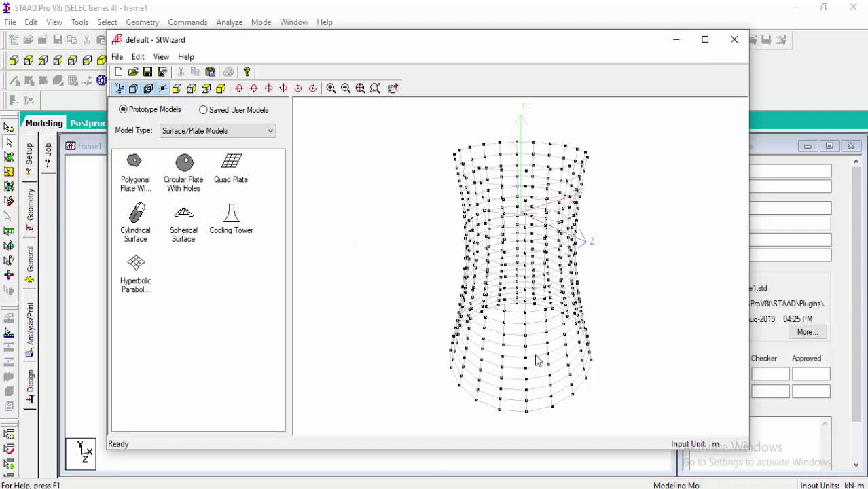
pyautogui.doubleClick(138, 219)
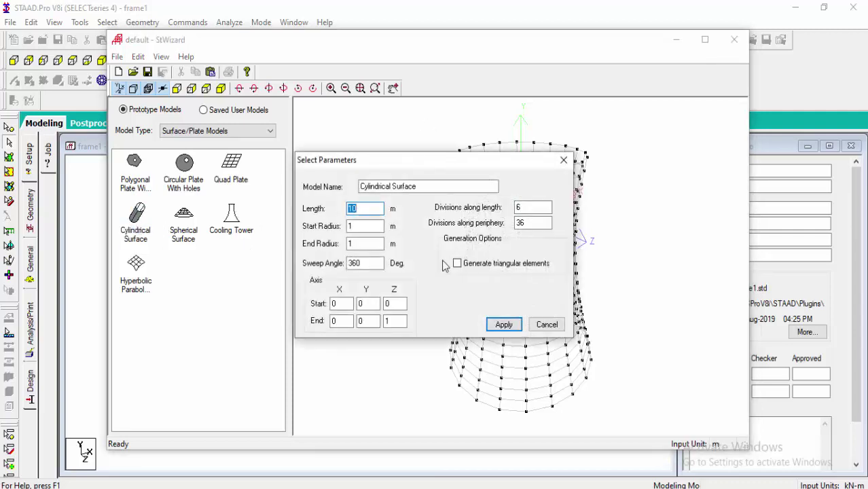
pyautogui.click(501, 323)
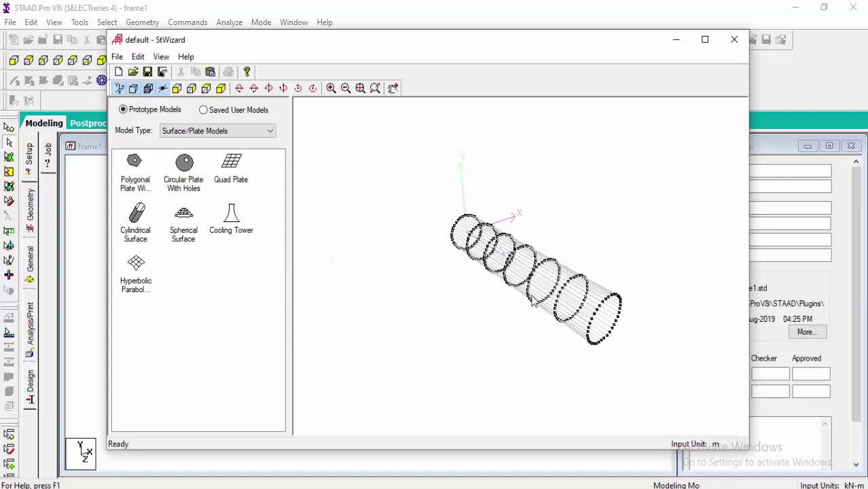
pyautogui.doubleClick(182, 226)
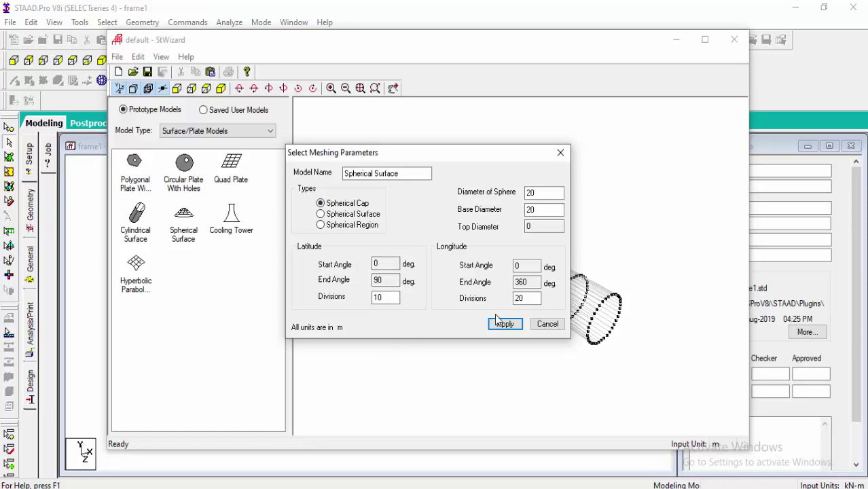
pyautogui.click(550, 324)
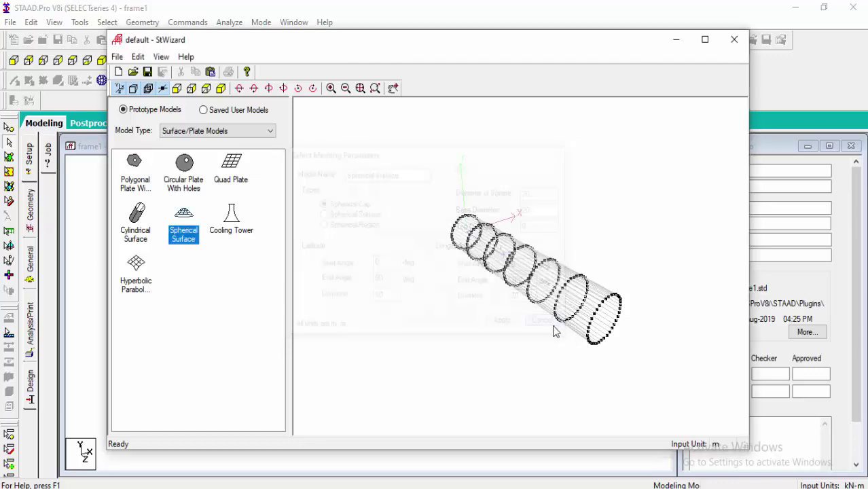
# - Switch back to Frame Models and open the Bay Frame parameters
pyautogui.click(270, 130)
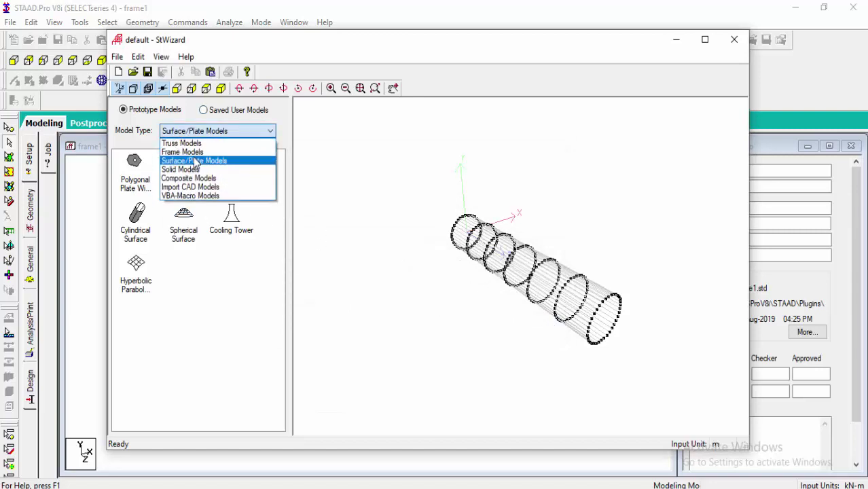
pyautogui.click(195, 159)
pyautogui.doubleClick(136, 170)
pyautogui.write('22')
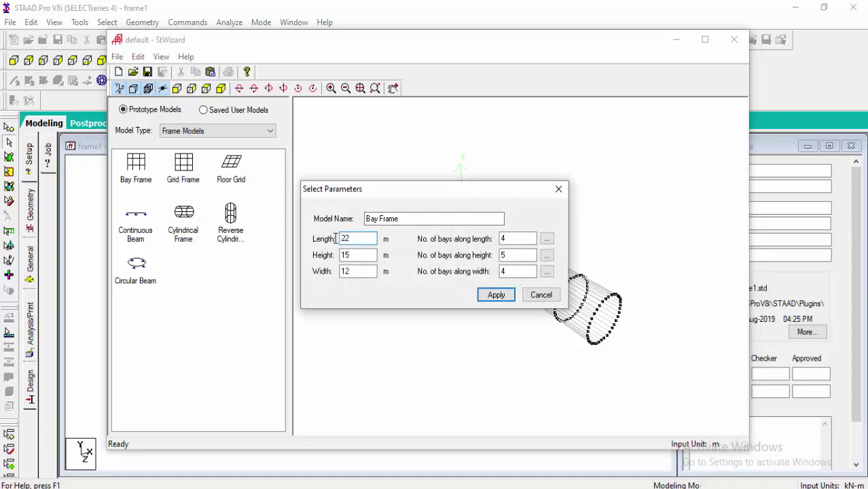
# - Change the Bay Frame height to 9 m and width to 13 m, dismissing the number warning
pyautogui.doubleClick(355, 255)
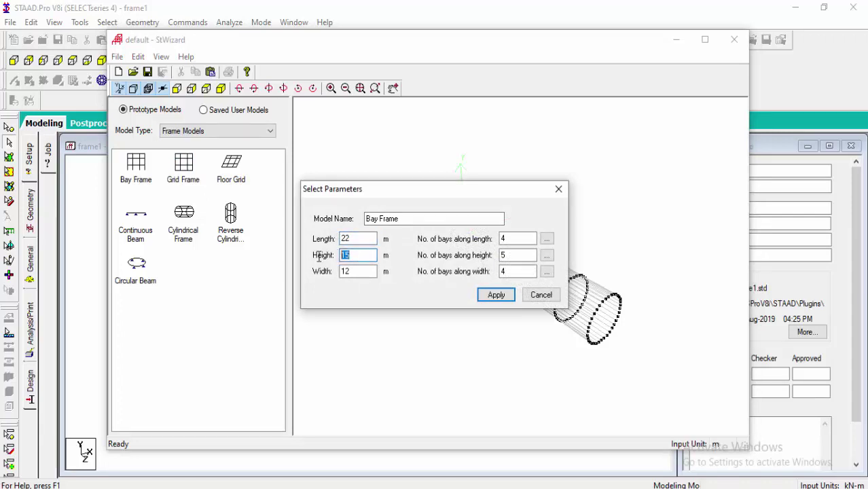
pyautogui.write('13')
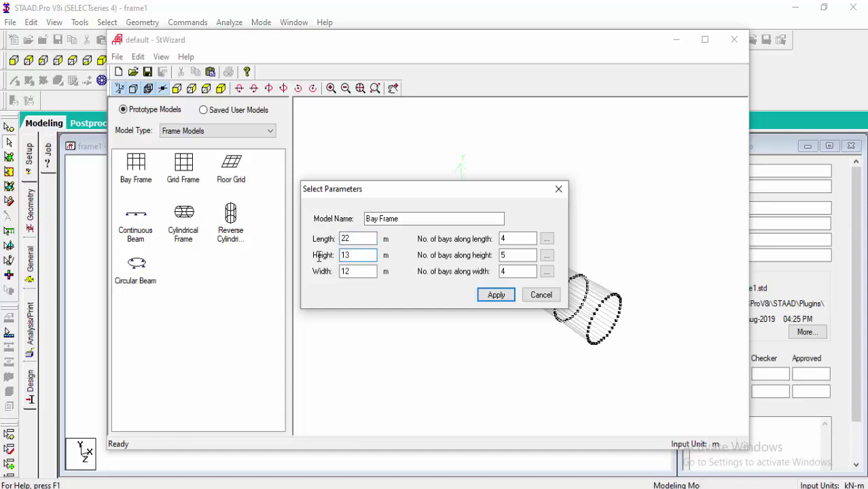
pyautogui.press('BackSpace')
pyautogui.press('BackSpace')
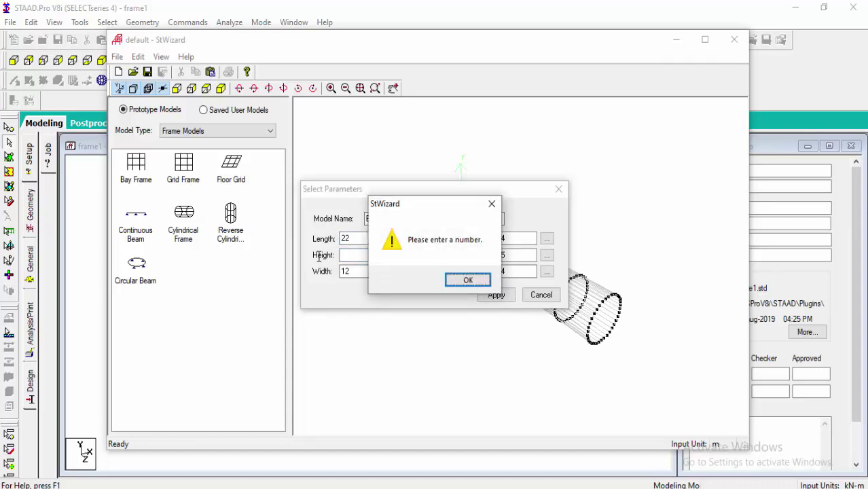
pyautogui.click(497, 205)
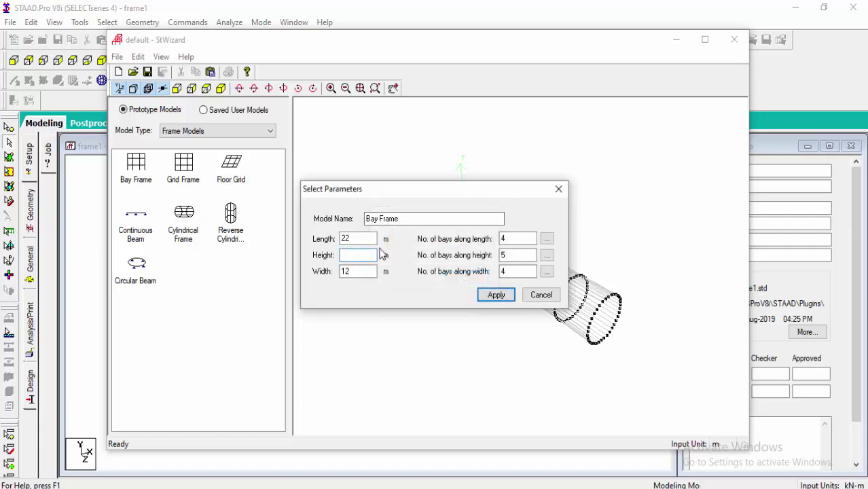
pyautogui.click(358, 255)
pyautogui.write('9')
pyautogui.press('Tab')
pyautogui.moveTo(519, 238); pyautogui.dragTo(497, 237)
# - Cycle through the reference PDF, the STAAD.Pro main window and the slide show
pyautogui.hotkey('alt', 'Tab')
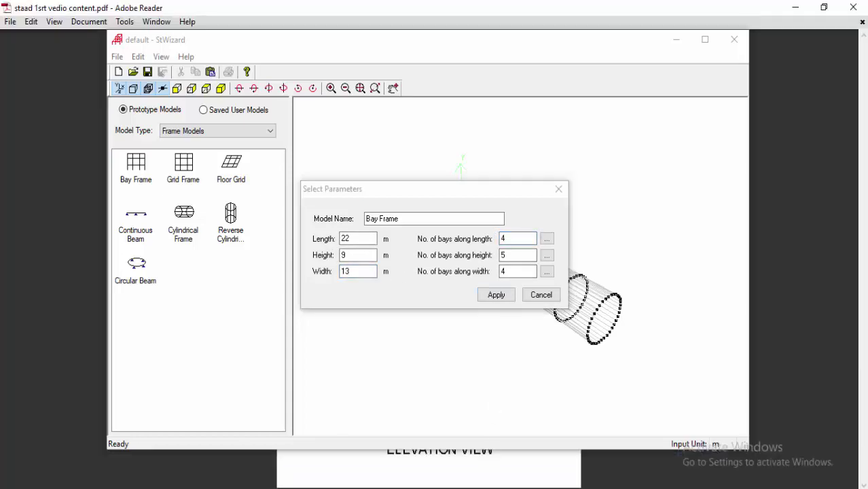
pyautogui.hotkey('alt', 'Tab')
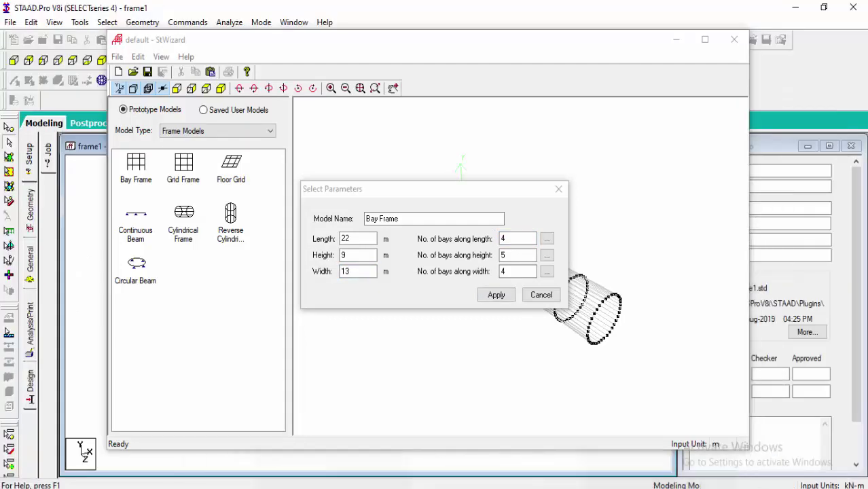
pyautogui.hotkey('alt', 'Tab')
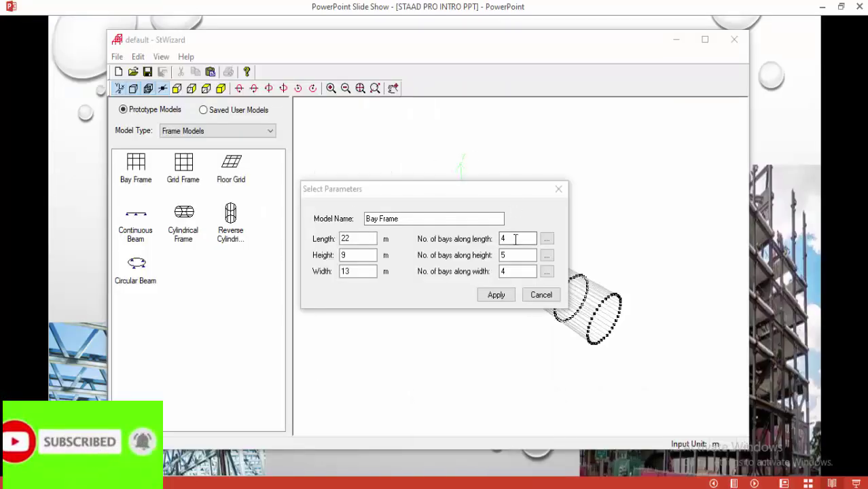
# - Set the frame to 5 bays along length, 3 along height and 3 along width
pyautogui.click(473, 245)
pyautogui.write('5')
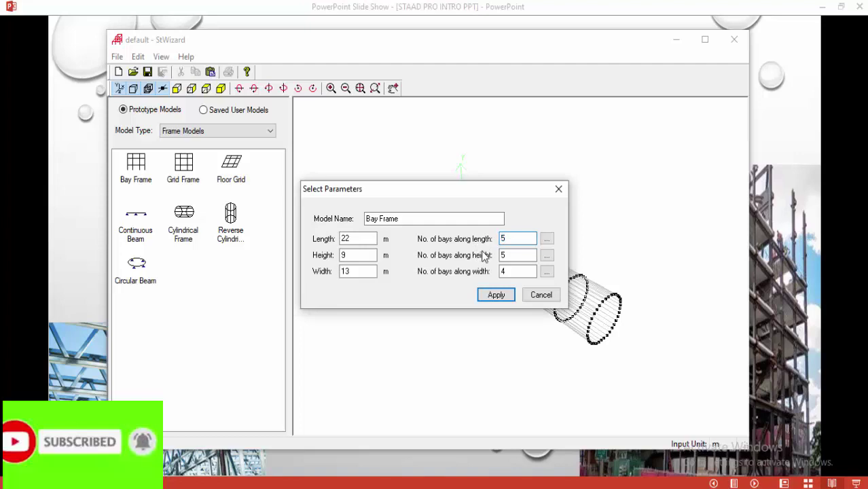
pyautogui.press('Tab')
pyautogui.press('Tab')
pyautogui.write('3')
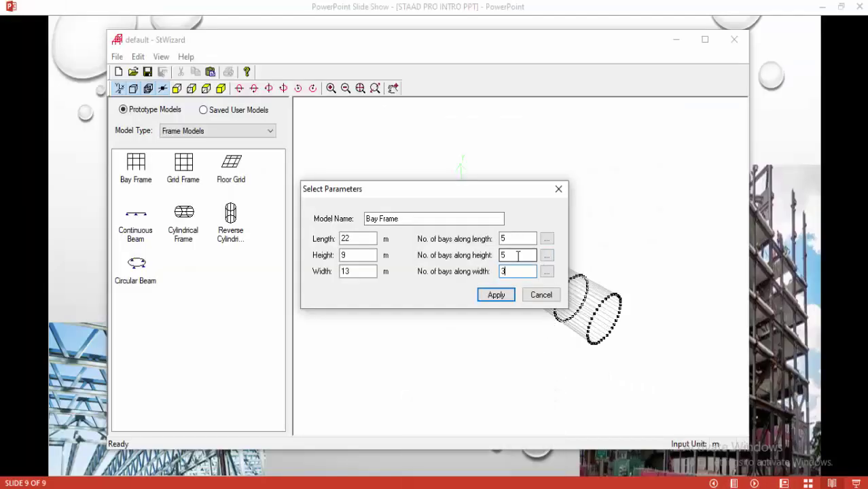
pyautogui.doubleClick(518, 256)
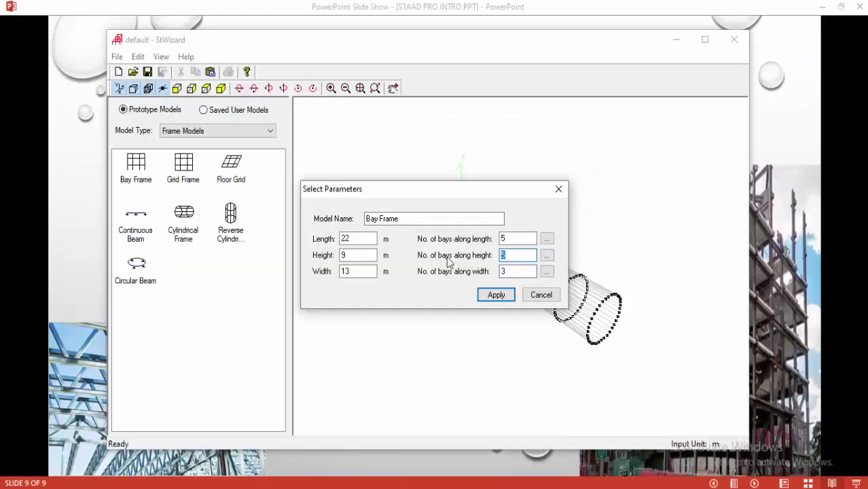
# - Edit the individual length bay spacings to 4, 4, 6, 4, 4 m and confirm
pyautogui.click(546, 239)
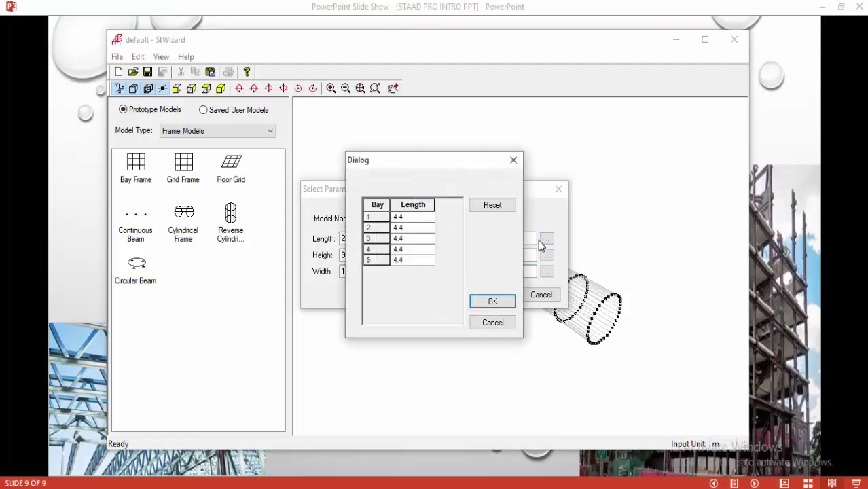
pyautogui.click(401, 218)
pyautogui.moveTo(401, 218); pyautogui.dragTo(379, 218)
pyautogui.click(409, 228)
pyautogui.moveTo(409, 228); pyautogui.dragTo(379, 230)
pyautogui.write('4')
pyautogui.click(409, 239)
pyautogui.click(402, 238)
pyautogui.moveTo(402, 238); pyautogui.dragTo(392, 239)
pyautogui.click(406, 249)
pyautogui.moveTo(406, 249); pyautogui.dragTo(376, 254)
pyautogui.moveTo(405, 262); pyautogui.dragTo(382, 260)
pyautogui.click(490, 301)
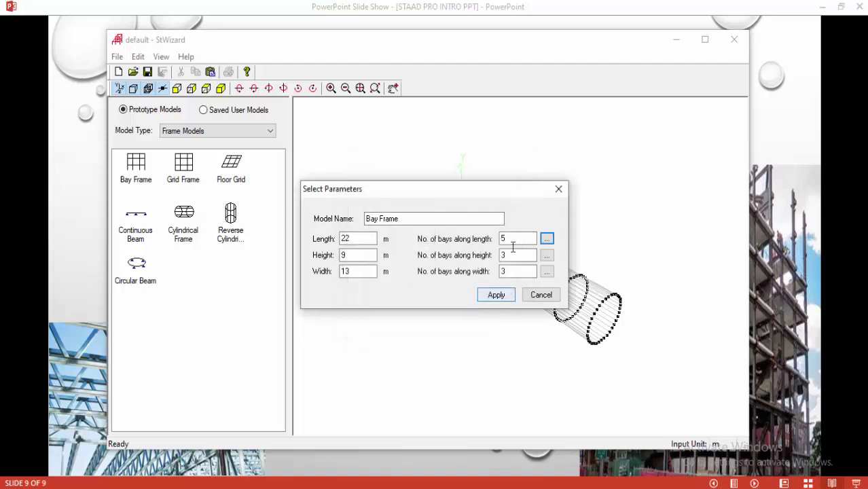
# - Keep the three storey heights at 3 m and set the first width bay to 4 m
pyautogui.click(547, 257)
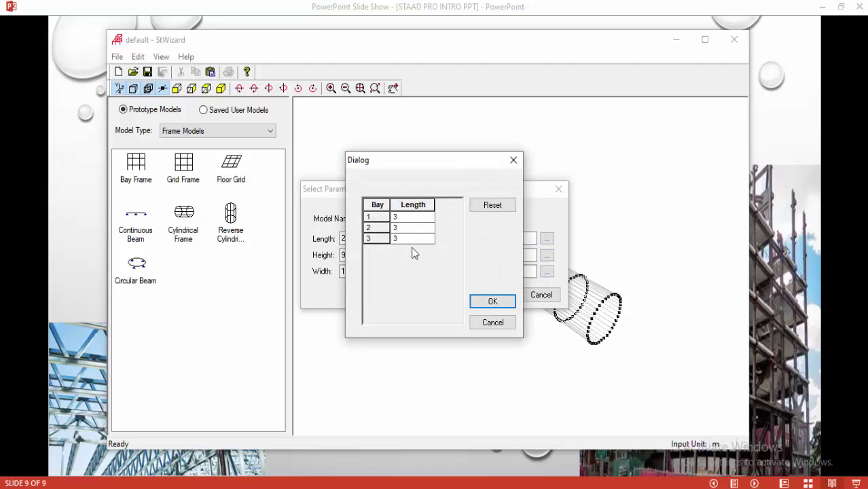
pyautogui.click(479, 301)
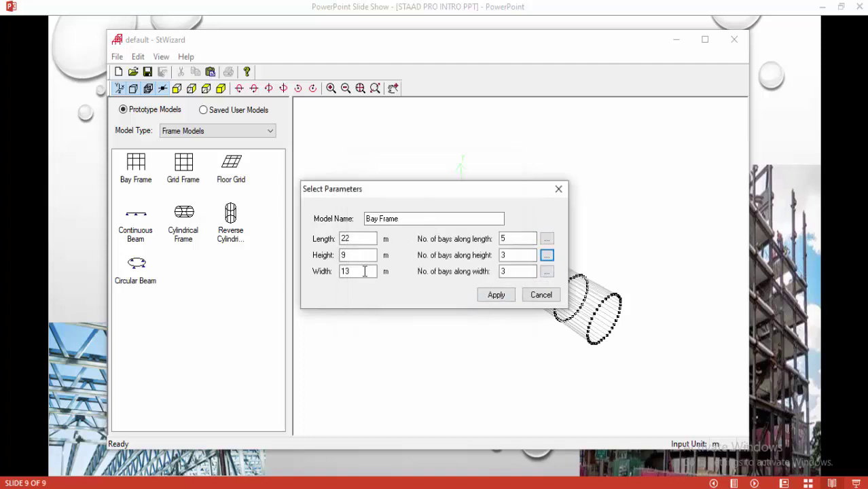
pyautogui.click(546, 272)
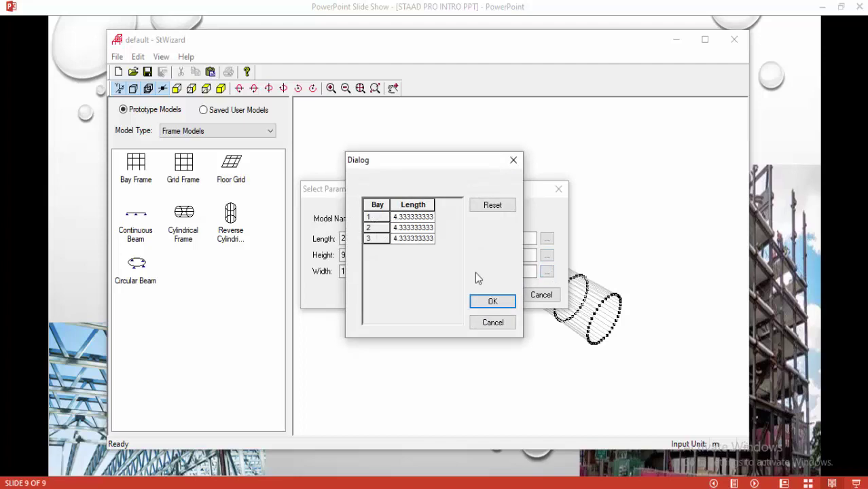
pyautogui.doubleClick(412, 217)
pyautogui.moveTo(370, 217); pyautogui.dragTo(345, 219)
pyautogui.press('BackSpace')
pyautogui.moveTo(409, 217); pyautogui.dragTo(359, 222)
pyautogui.write('4')
# - Set the second and third width bays to 5 m and 4 m and confirm
pyautogui.moveTo(393, 228); pyautogui.dragTo(349, 235)
pyautogui.write('5')
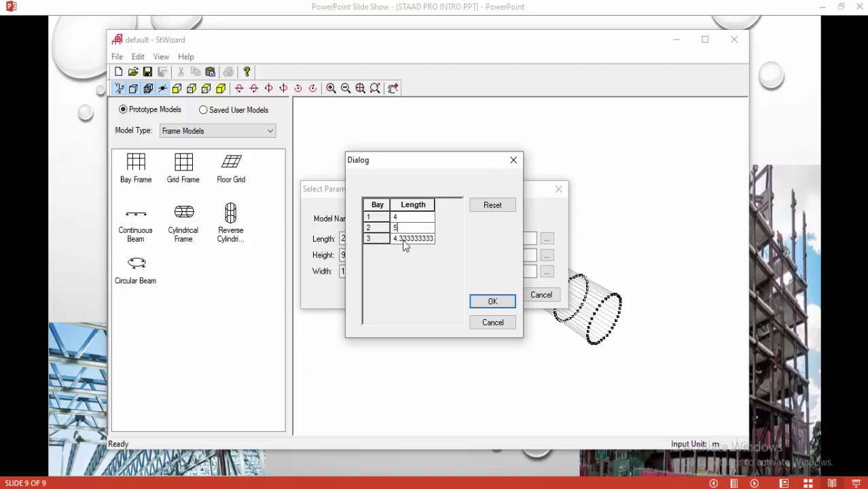
pyautogui.moveTo(413, 238); pyautogui.dragTo(356, 243)
pyautogui.press('BackSpace')
pyautogui.moveTo(427, 238); pyautogui.dragTo(361, 243)
pyautogui.write('4')
pyautogui.click(493, 301)
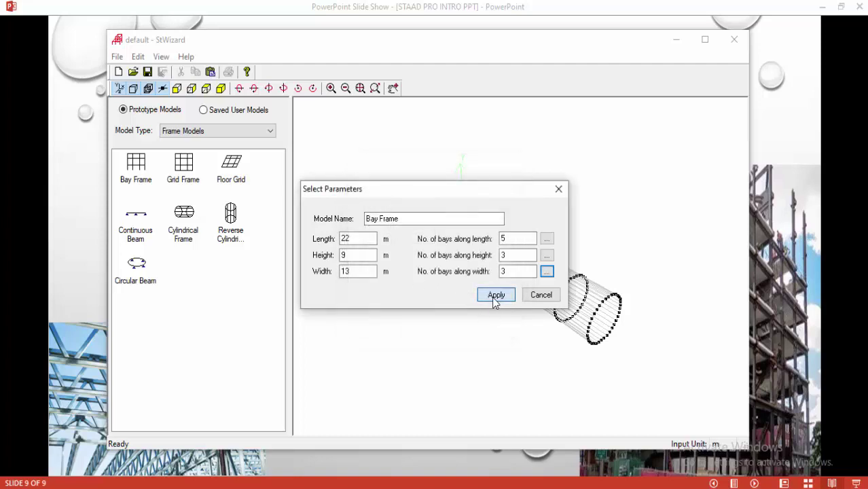
# - Apply the parameters to generate the 5×3×3 bay frame, then minimise the wizard
pyautogui.click(494, 296)
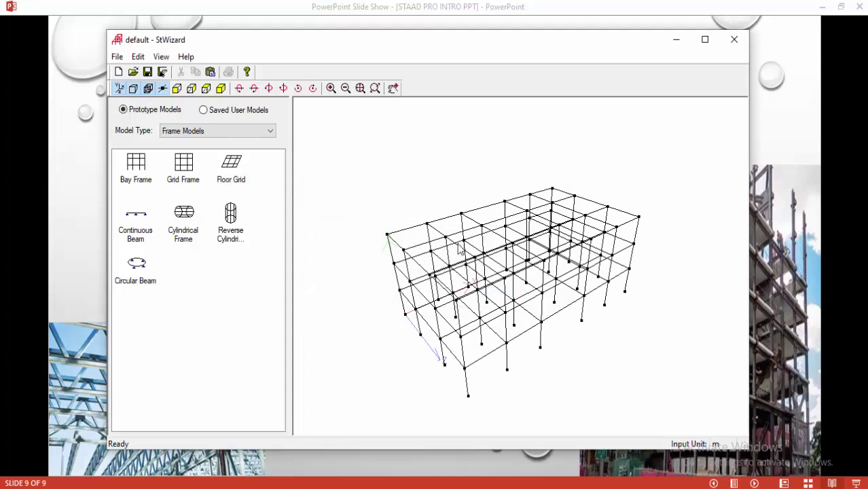
pyautogui.click(675, 40)
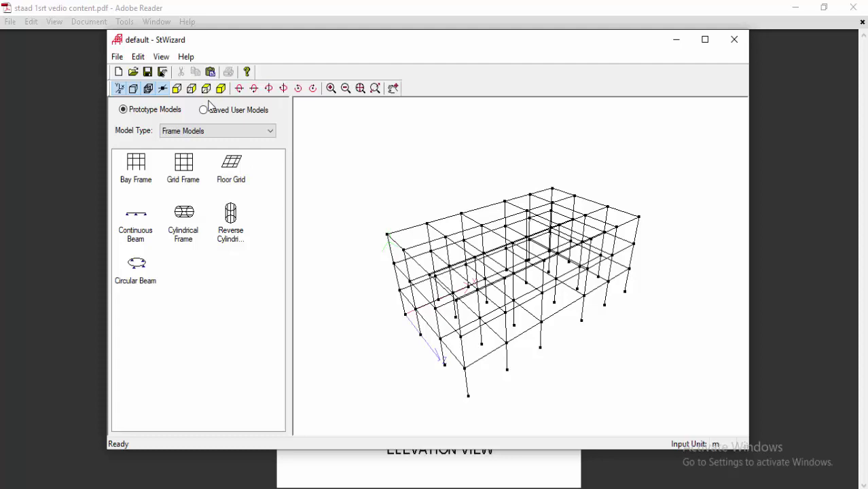
# - Close StWizard, merge the prototype into STAAD.Pro, and keep paste offsets at 0, 0, 0
pyautogui.click(729, 44)
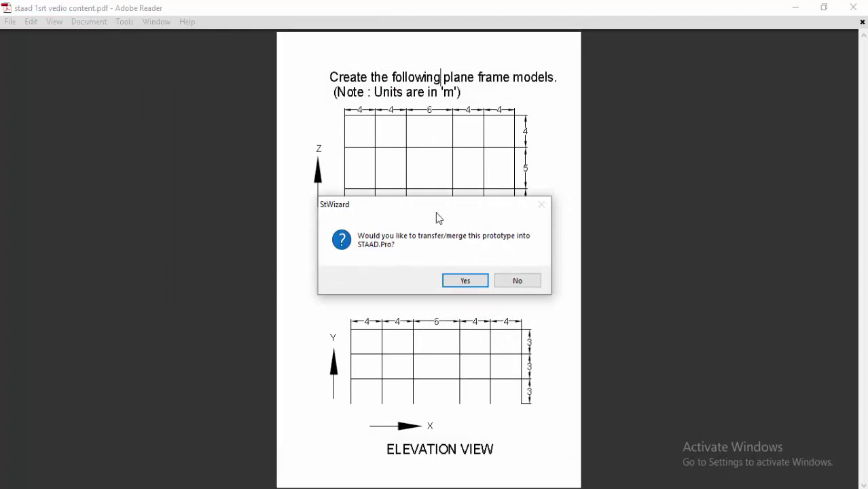
pyautogui.click(468, 281)
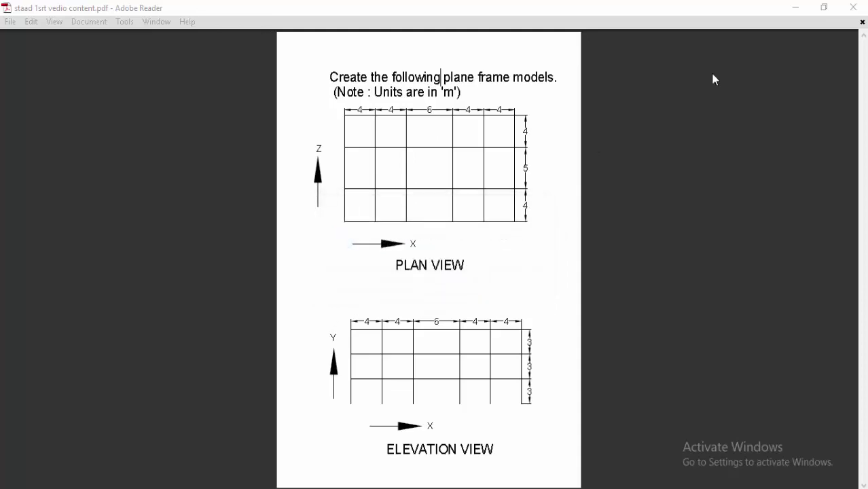
pyautogui.click(796, 8)
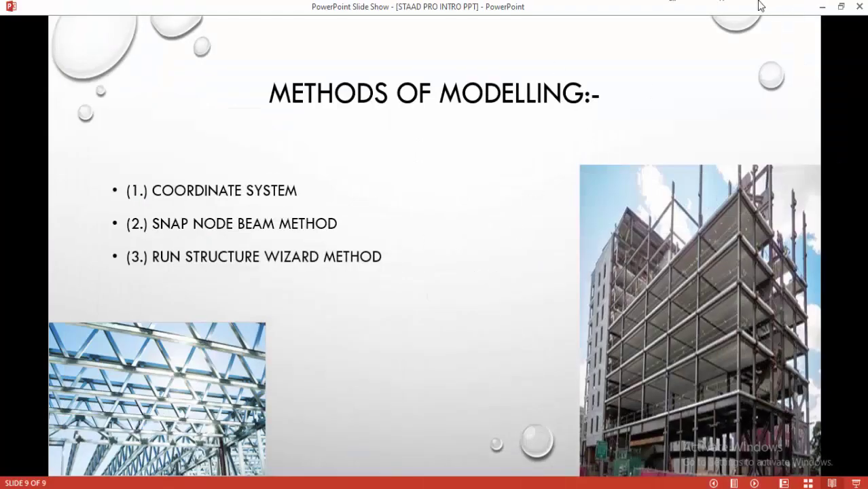
pyautogui.click(822, 6)
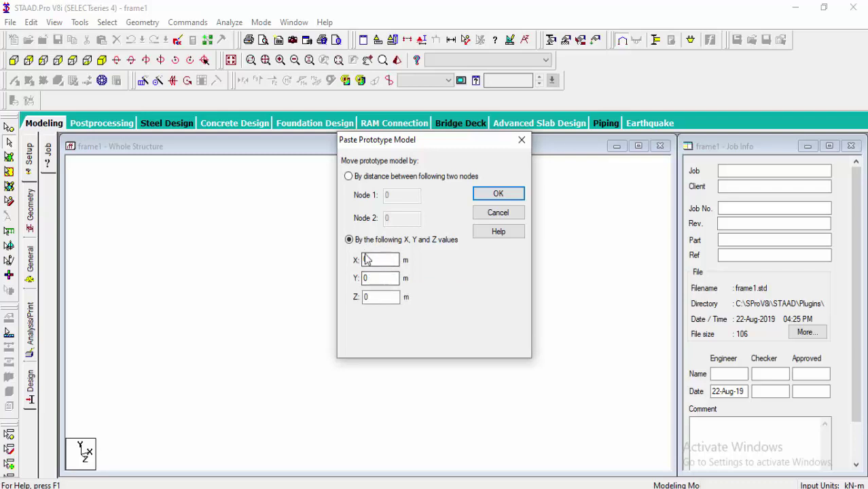
pyautogui.press('Tab')
pyautogui.press('Tab')
pyautogui.press('Tab')
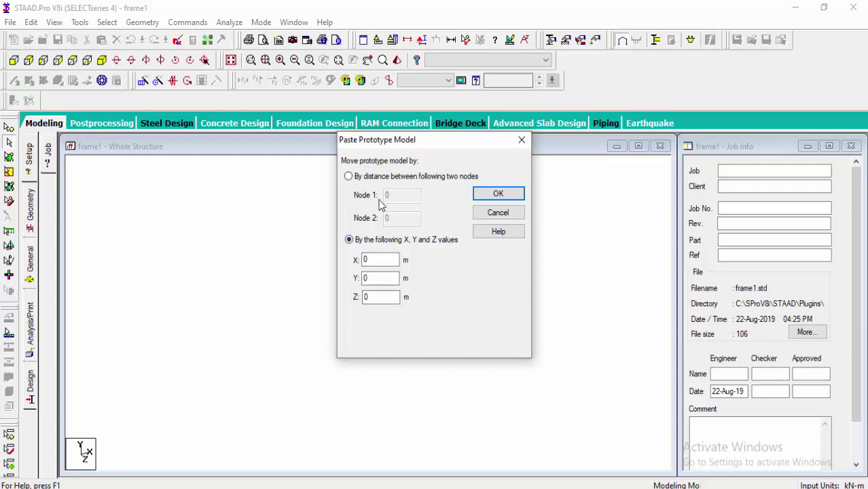
# - Paste the frame at the origin and show the Geometry node and beam tables
pyautogui.click(500, 195)
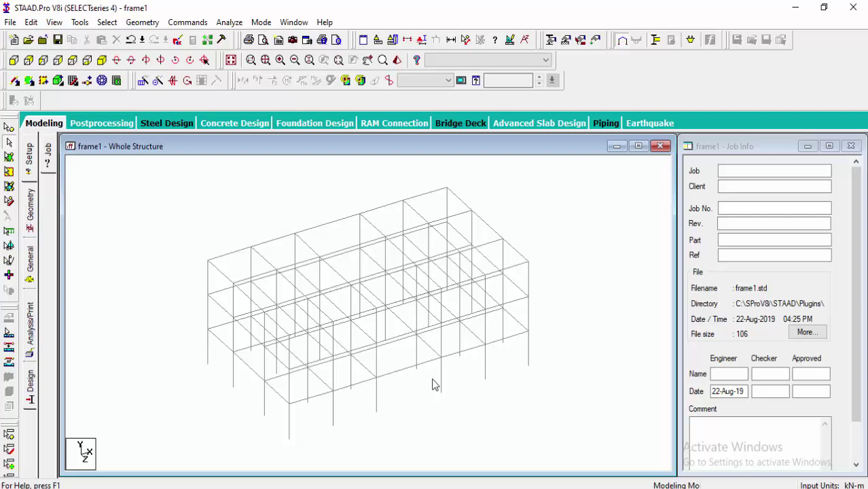
pyautogui.click(34, 160)
pyautogui.click(36, 205)
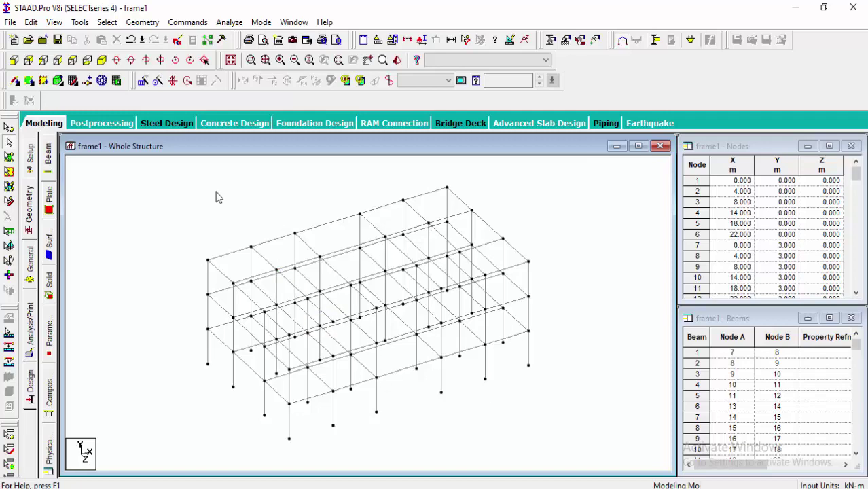
# - Rotate the whole structure view six steps to the right
pyautogui.click(160, 60)
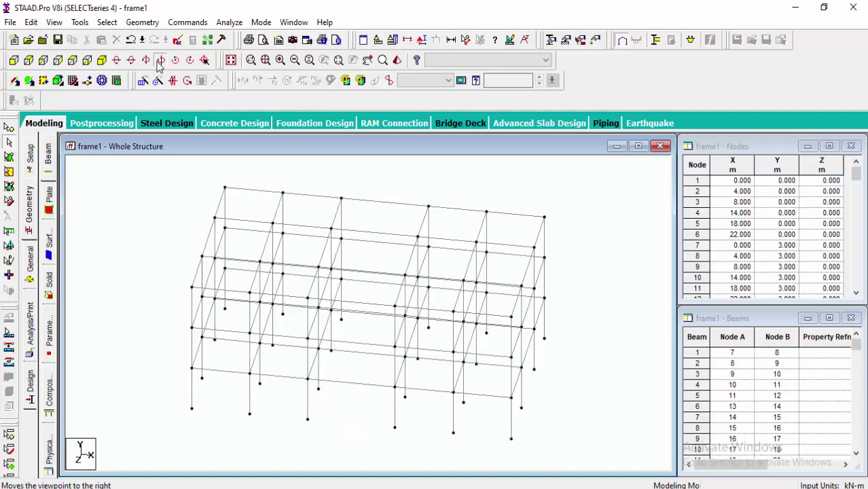
pyautogui.click(160, 60)
pyautogui.click(160, 61)
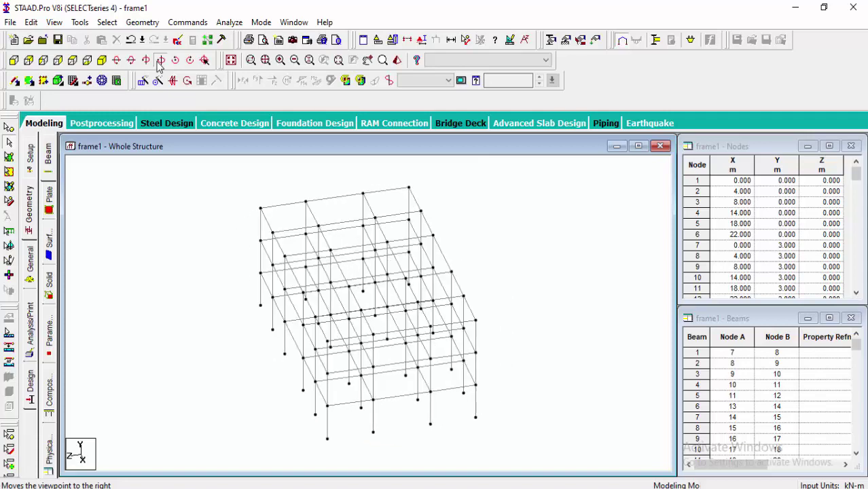
pyautogui.click(160, 60)
pyautogui.click(161, 60)
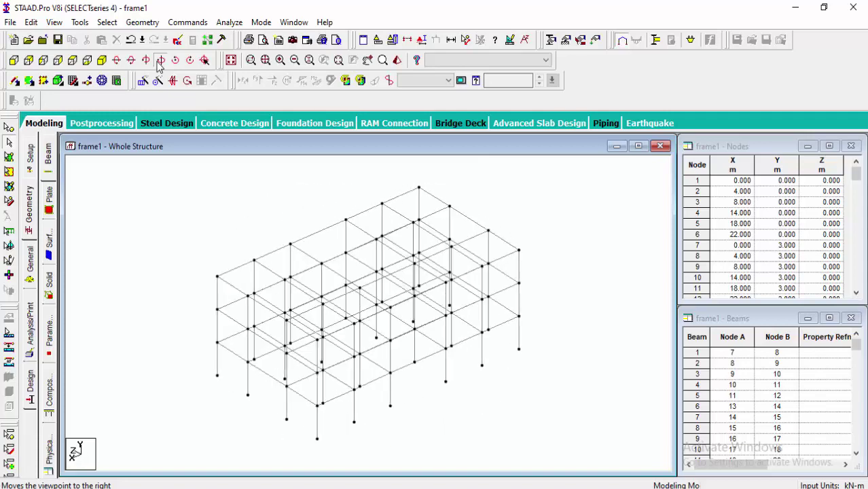
pyautogui.click(160, 60)
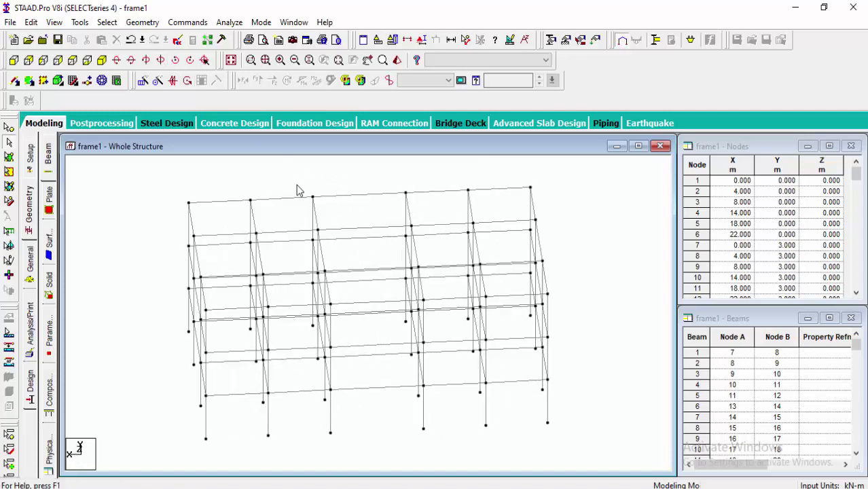